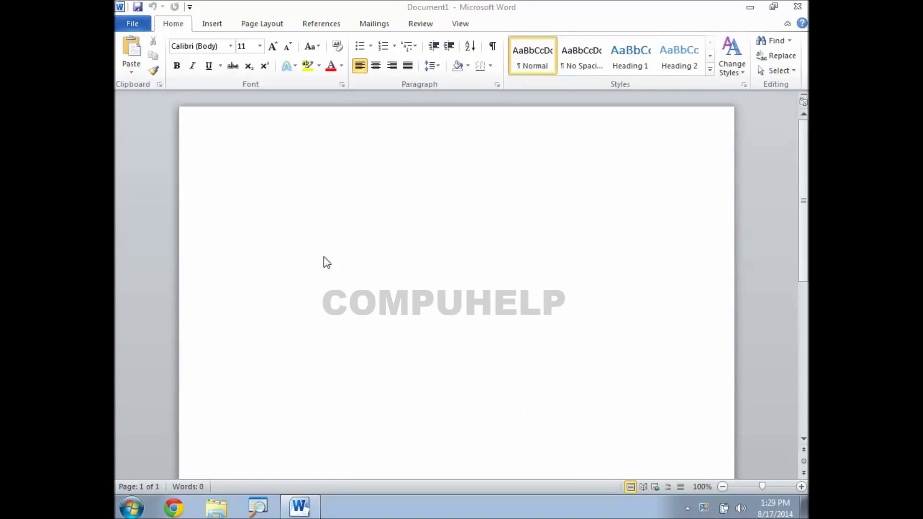
Type 'This is my first line.' as the blank document's first line
click(346, 203)
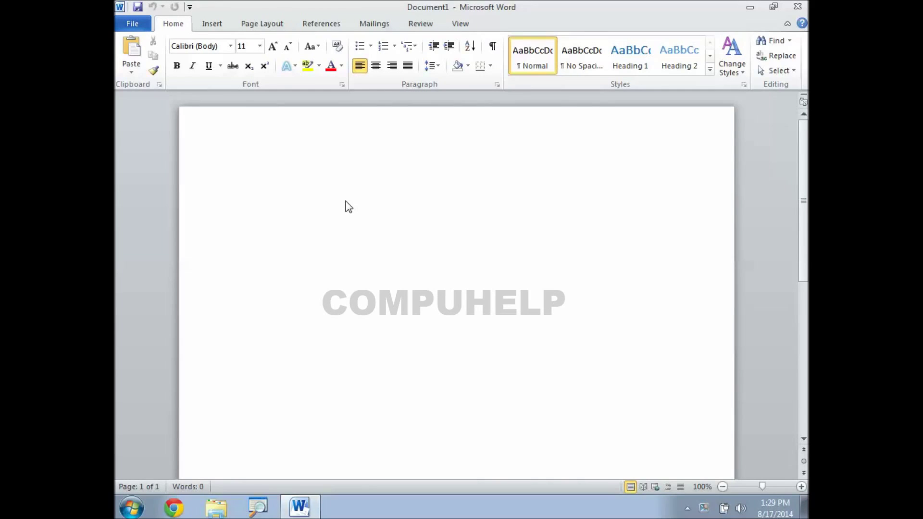
text(This is )
text(my first line)
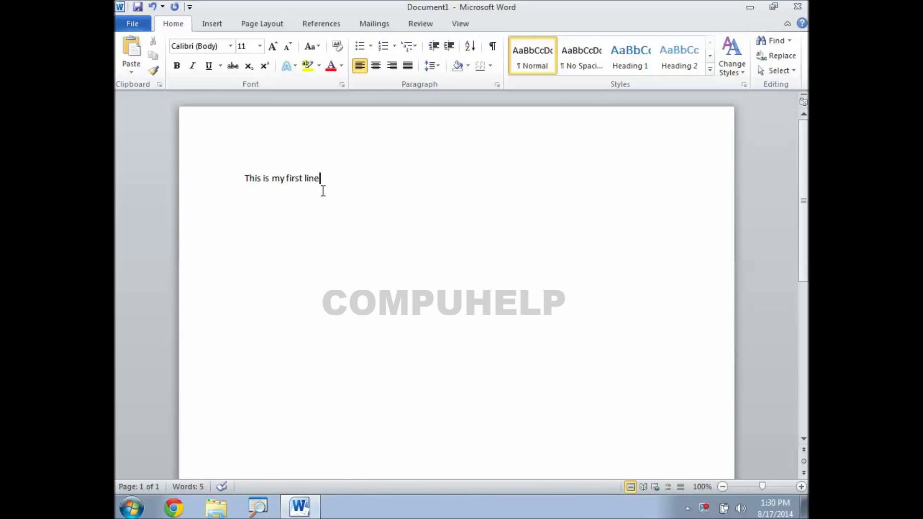
text(.)
From the Review tab's Restrict Editing pane, allow only No changes (Read only) editing
click(432, 25)
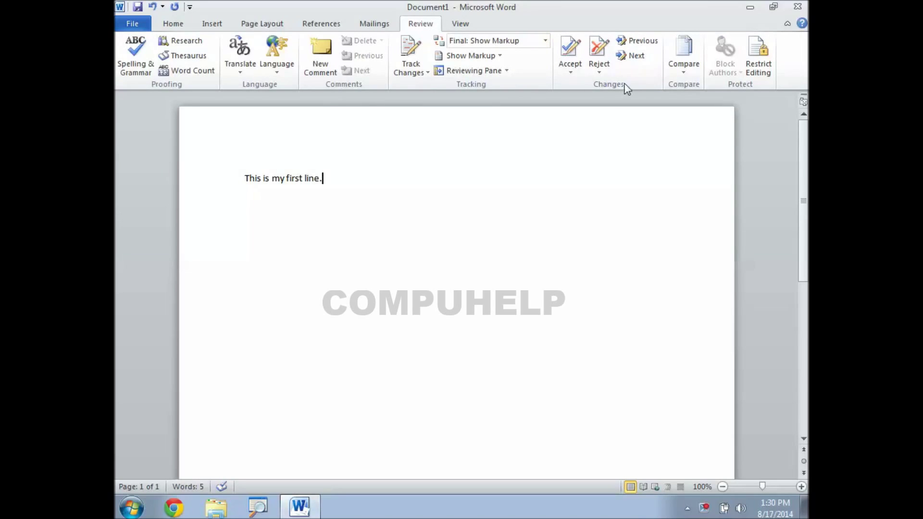
click(764, 69)
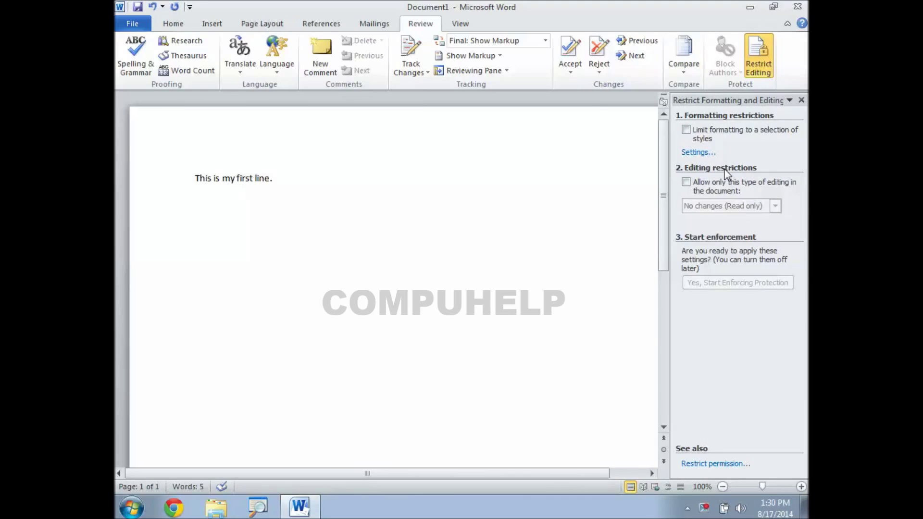
click(687, 183)
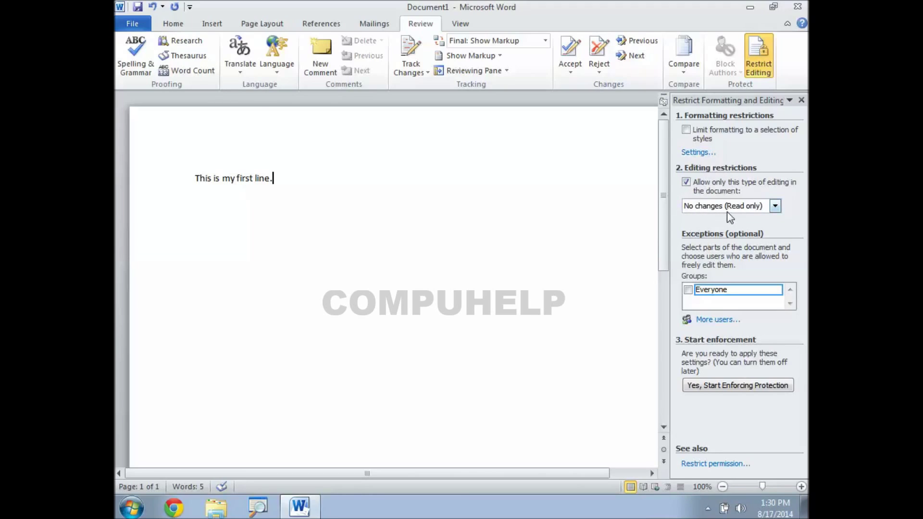
Enforce the read-only protection with a password, re-entering it after a mismatch warning
click(714, 386)
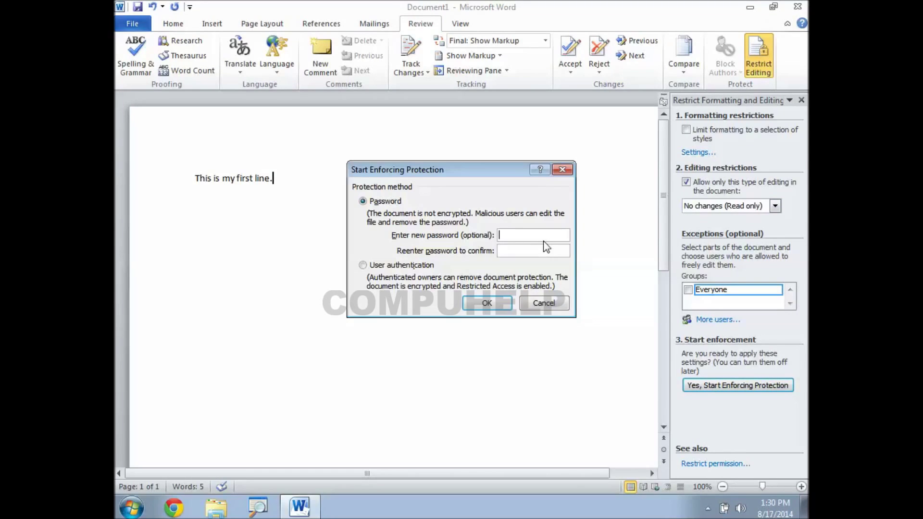
text(1)
click(499, 304)
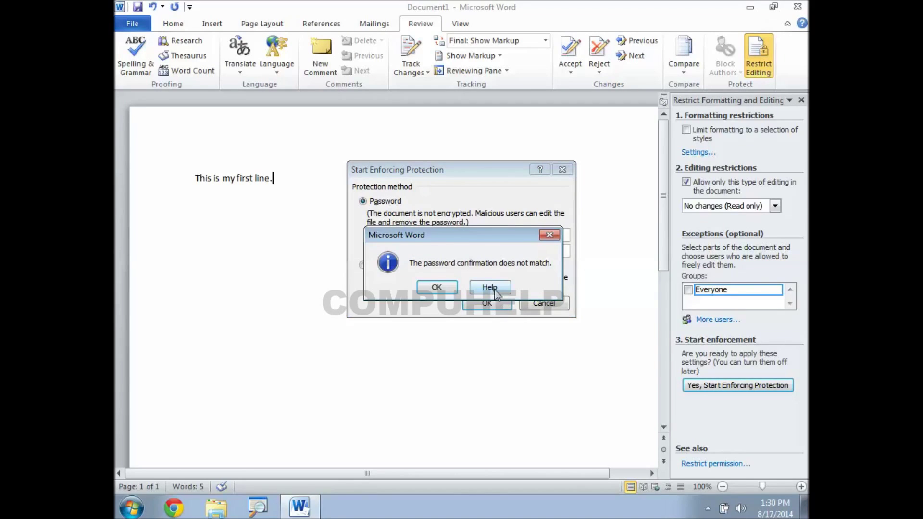
click(549, 235)
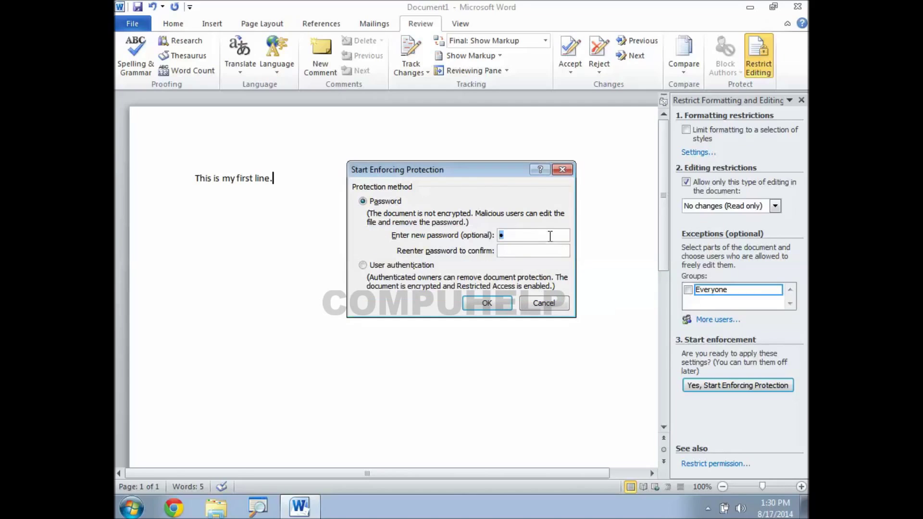
click(506, 250)
text(1)
click(487, 304)
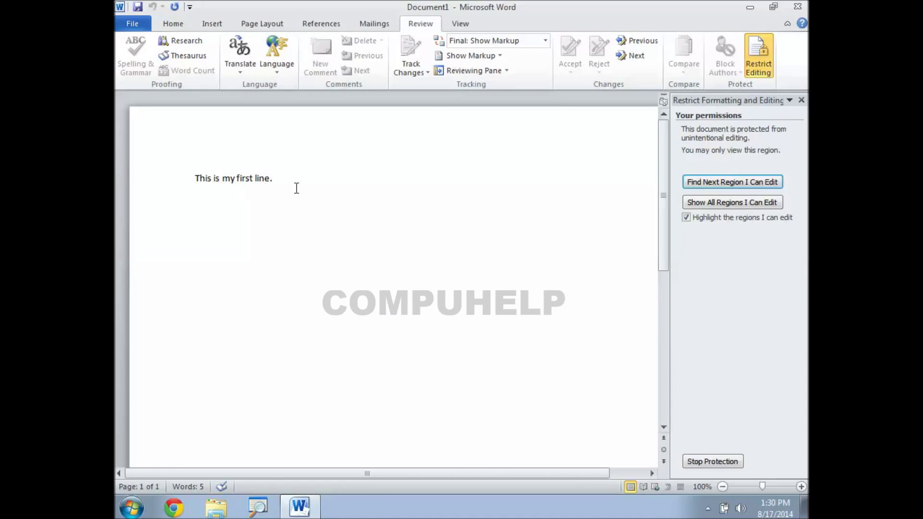
Try deleting the selected first line to confirm it is locked, then view the File Info page
drag(299, 186, 198, 155)
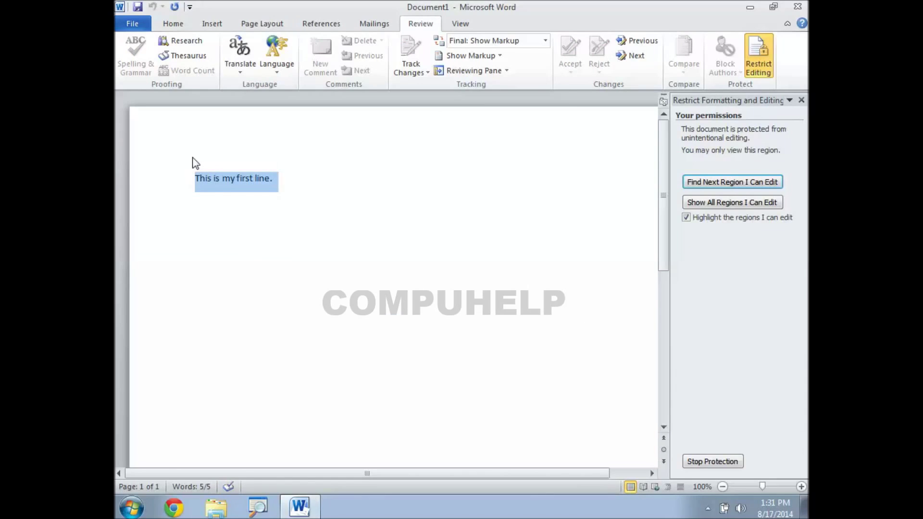
key(Delete)
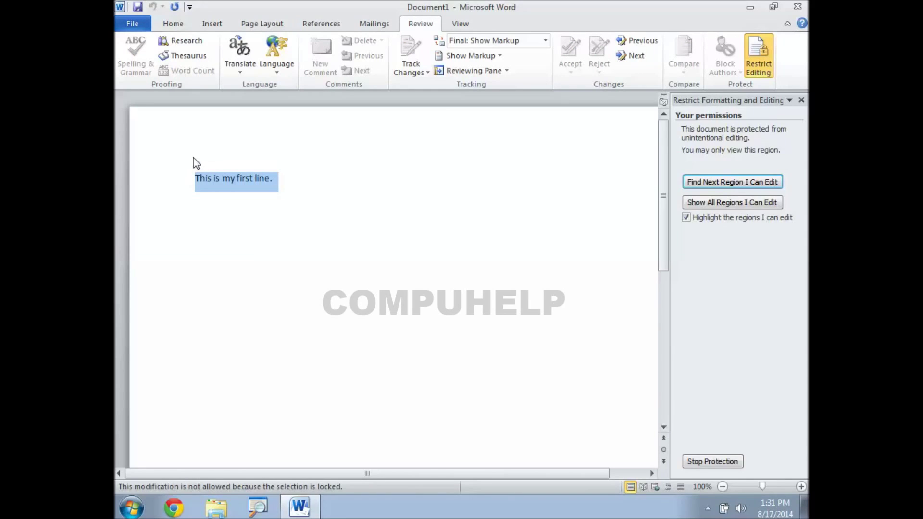
click(223, 200)
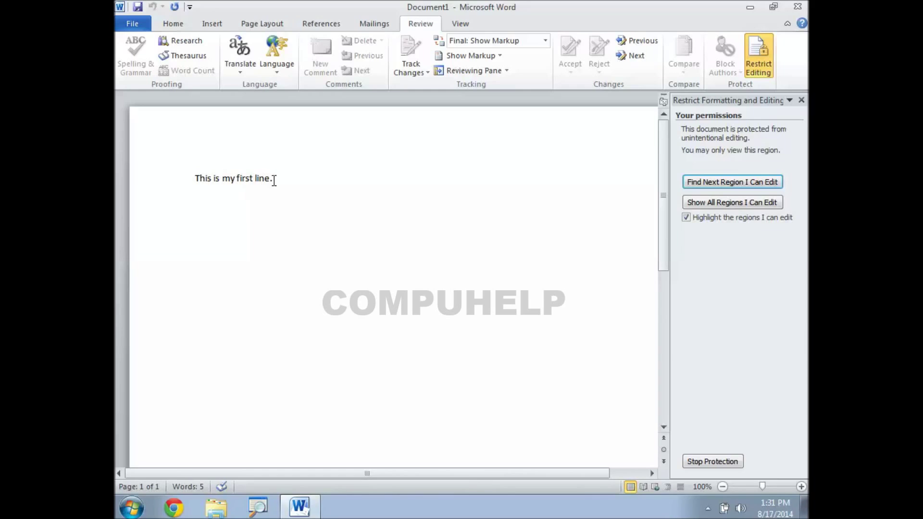
drag(274, 179, 204, 173)
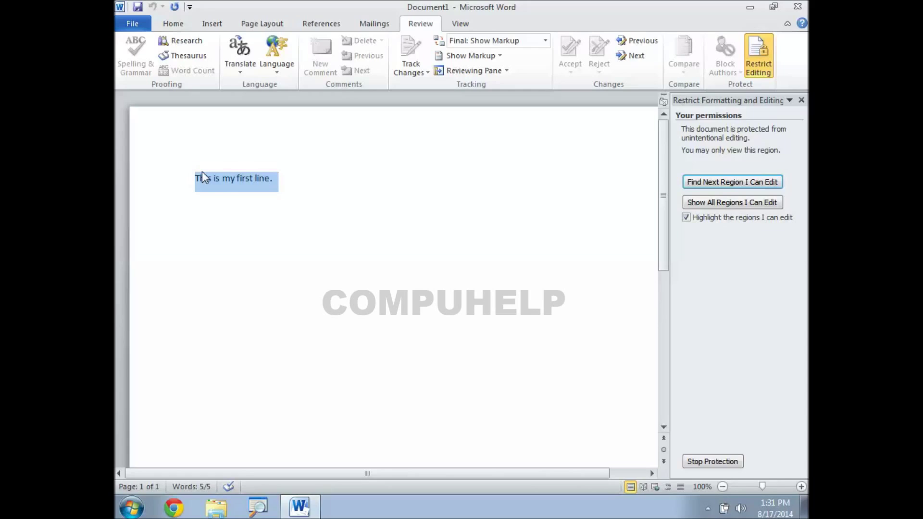
click(213, 211)
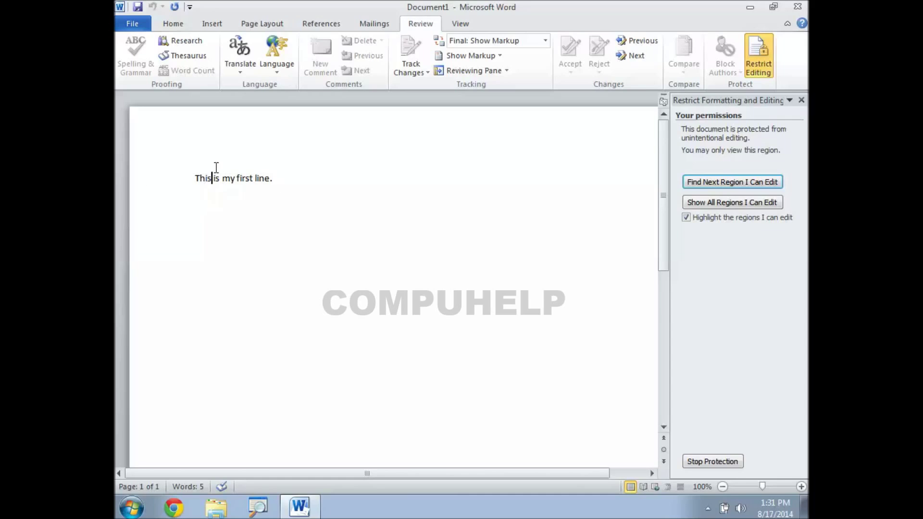
click(213, 175)
click(133, 24)
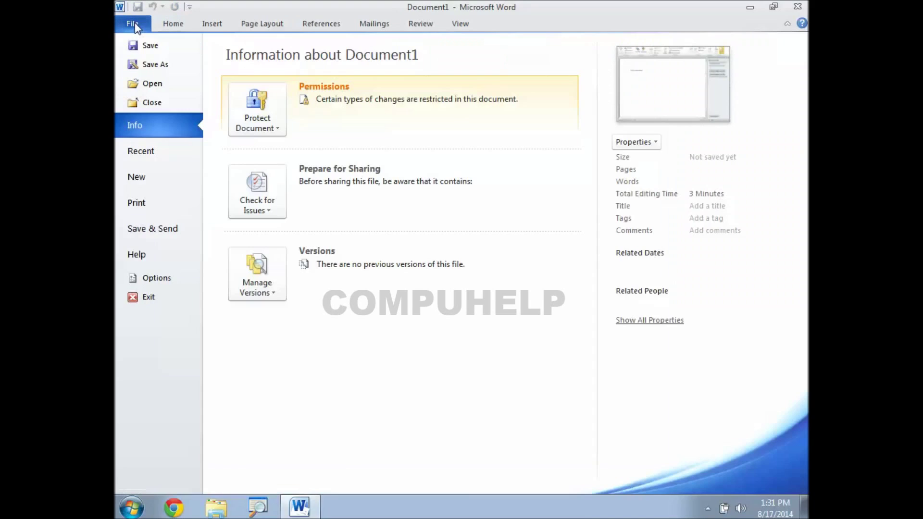
In Save As, use Tools > General Options to set and confirm a password to open
click(141, 46)
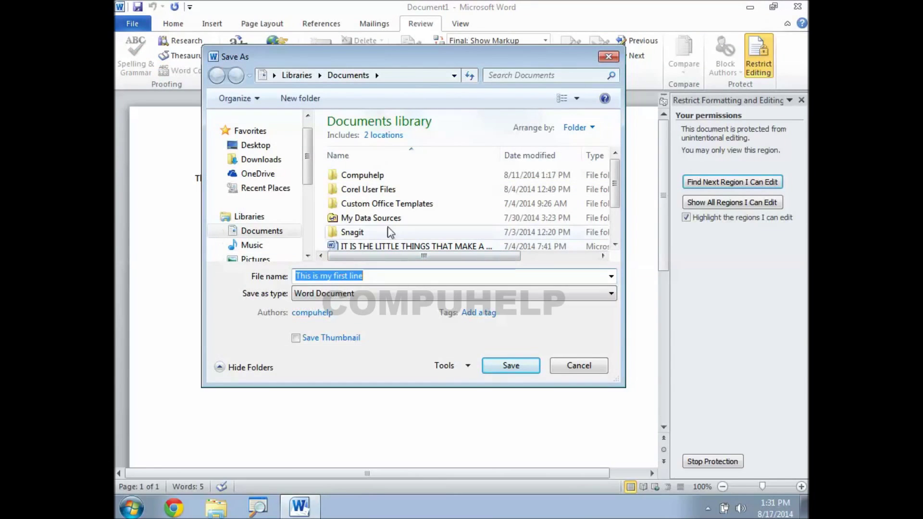
click(467, 368)
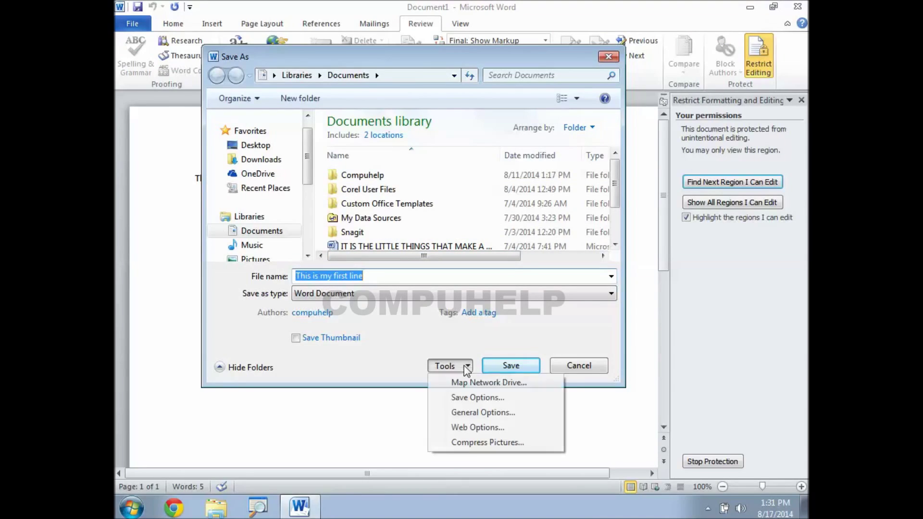
click(465, 412)
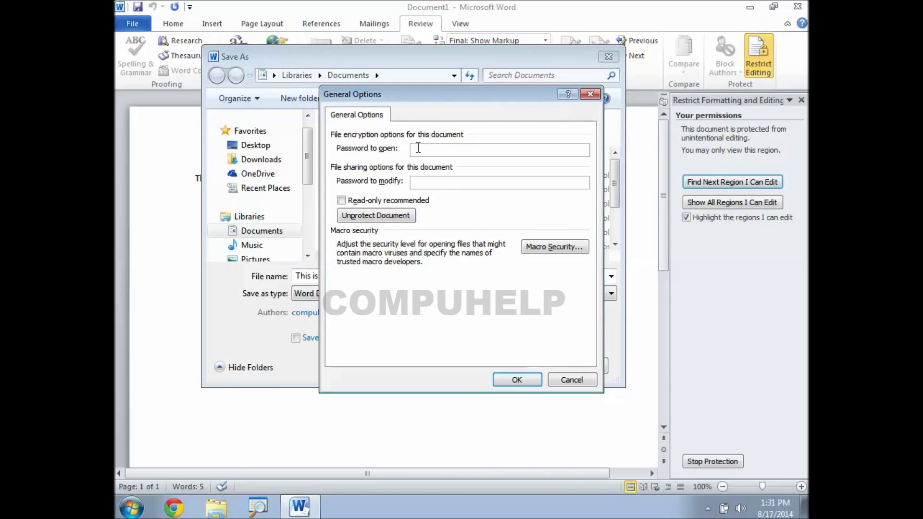
text(a)
click(512, 380)
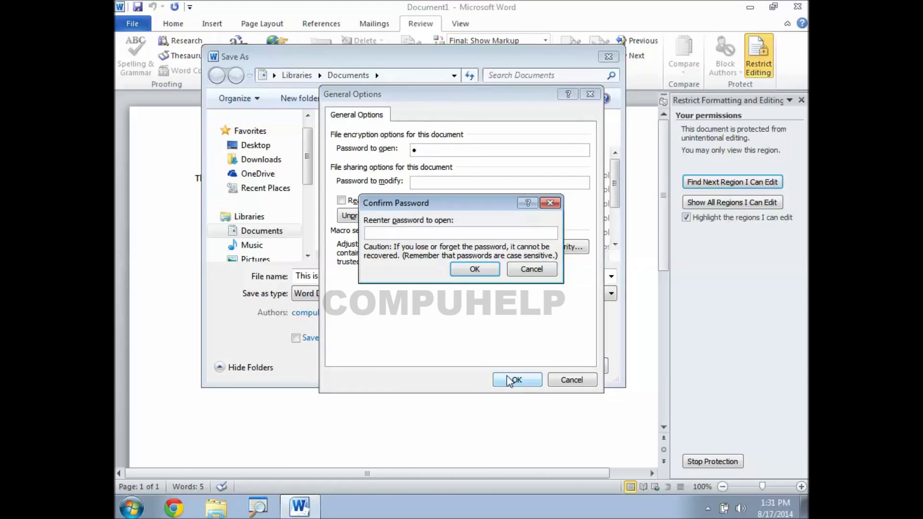
text(1)
click(476, 271)
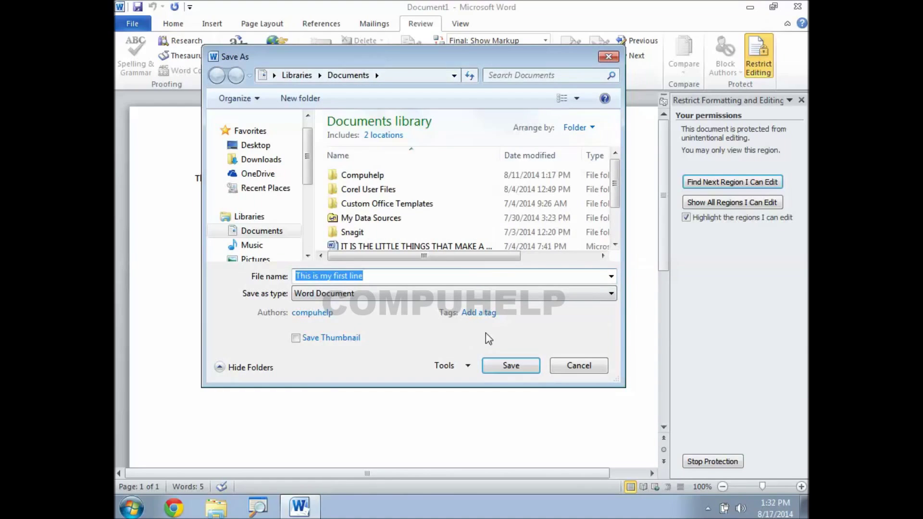
mouse_move(260, 188)
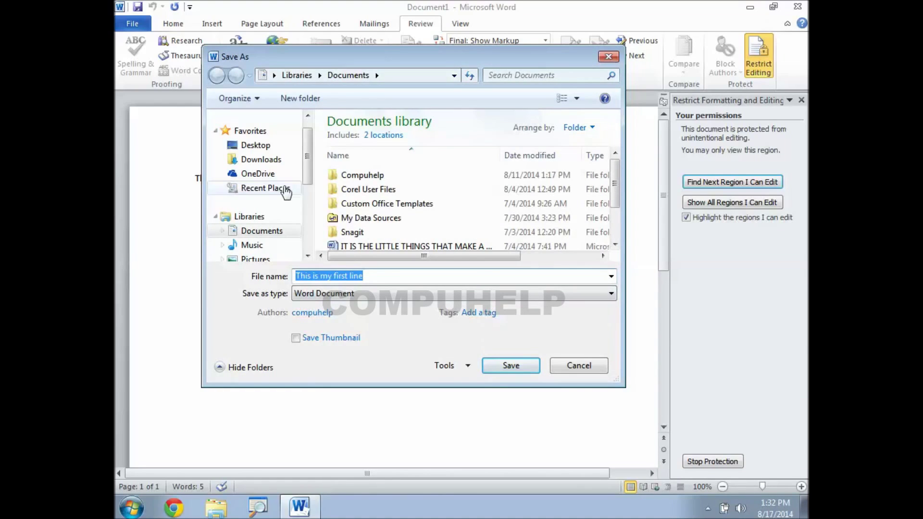
Save the document to the Desktop as 'myfile' and close Word
drag(306, 172, 306, 219)
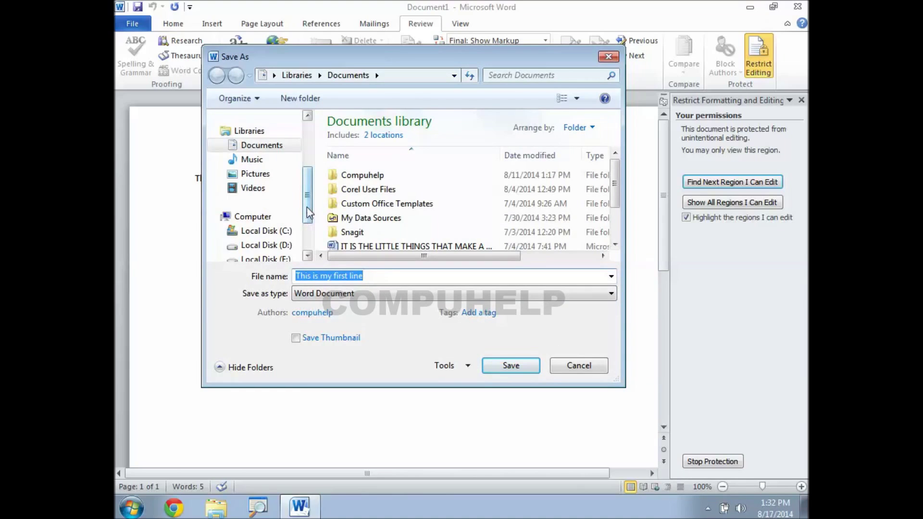
drag(307, 206, 307, 153)
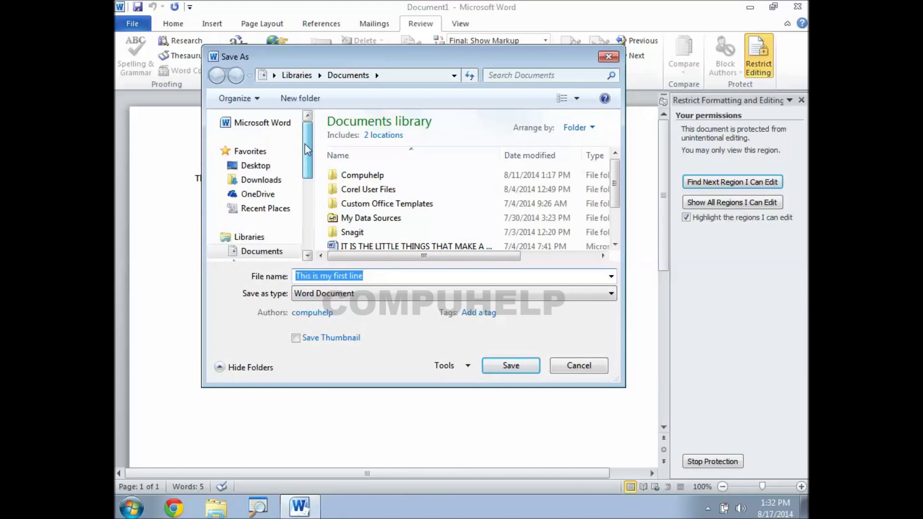
click(264, 165)
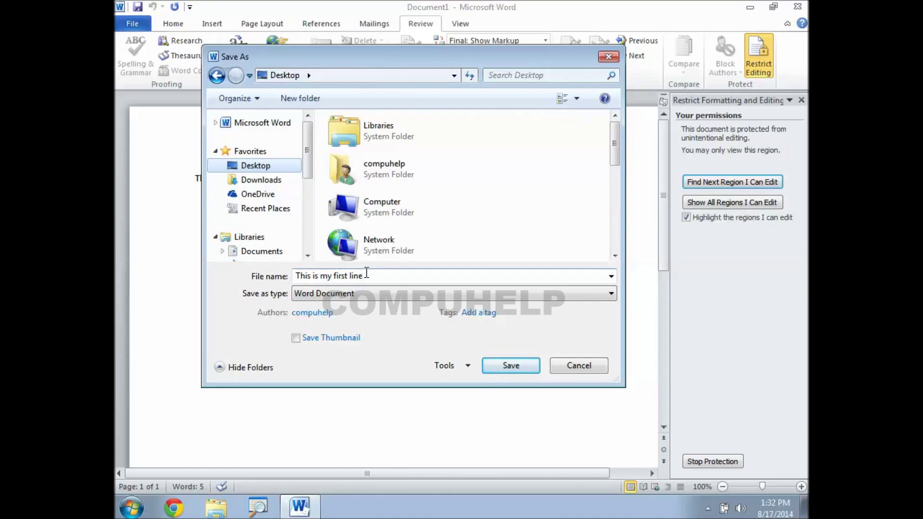
text(myfile)
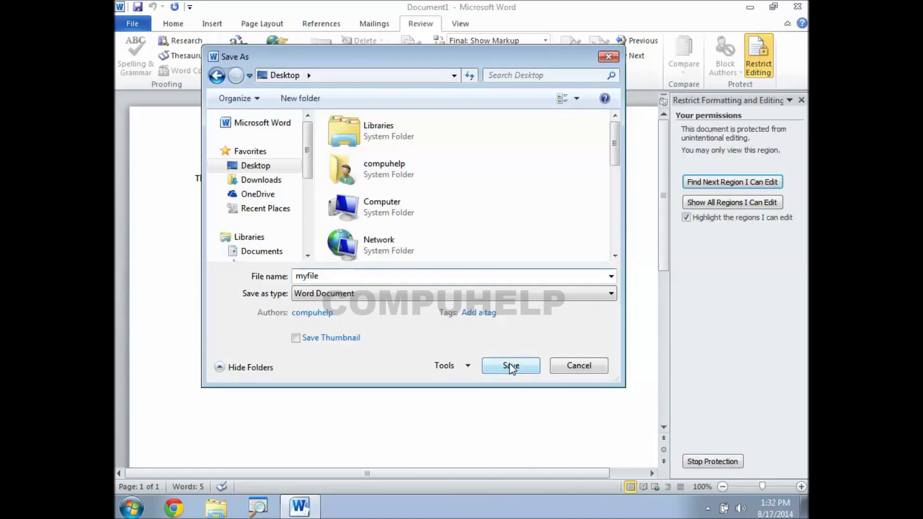
click(511, 366)
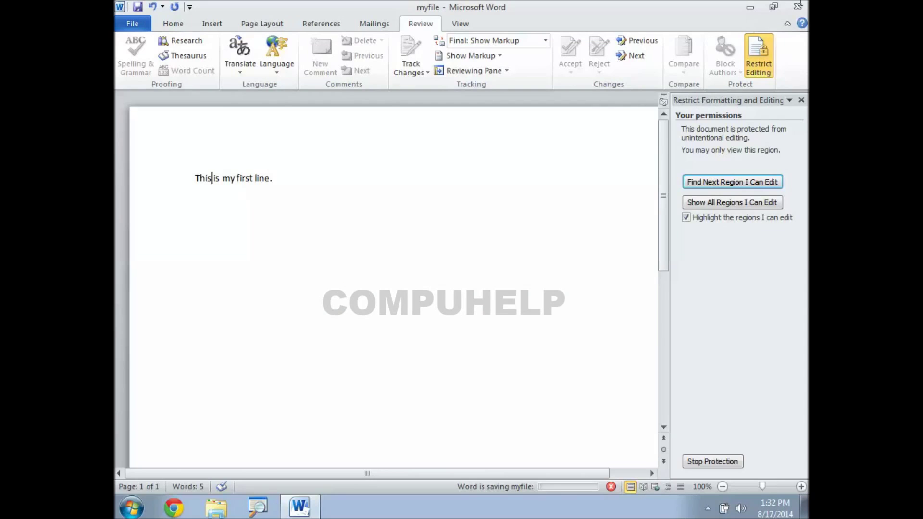
click(797, 7)
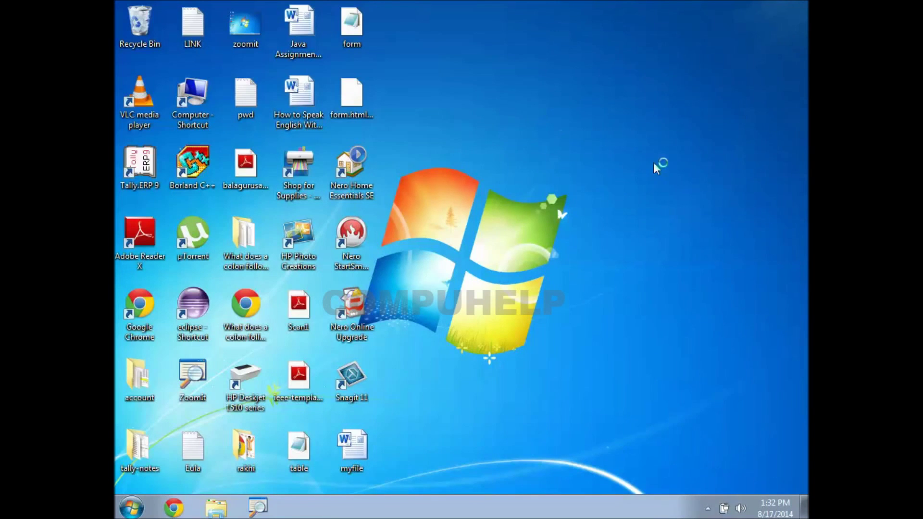
Reopen myfile from the desktop with its open password and place the cursor at the line's end
double_click(355, 457)
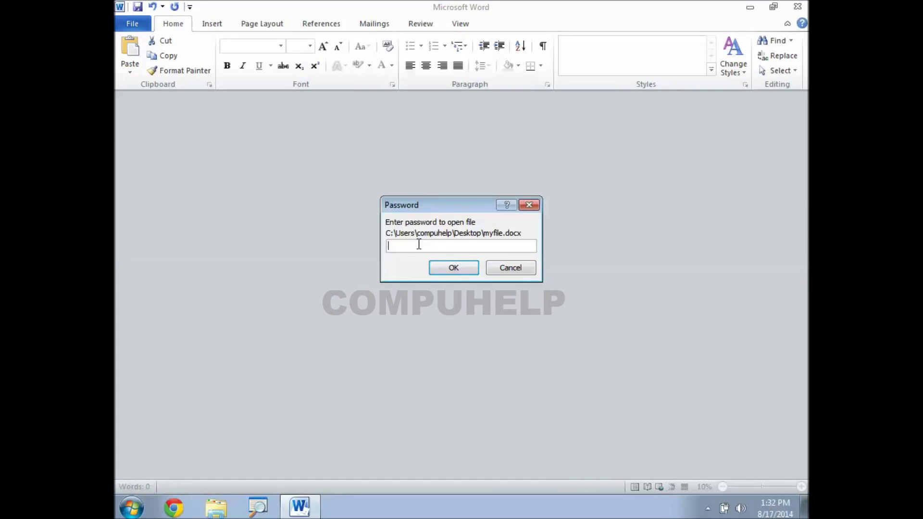
text(1)
click(447, 270)
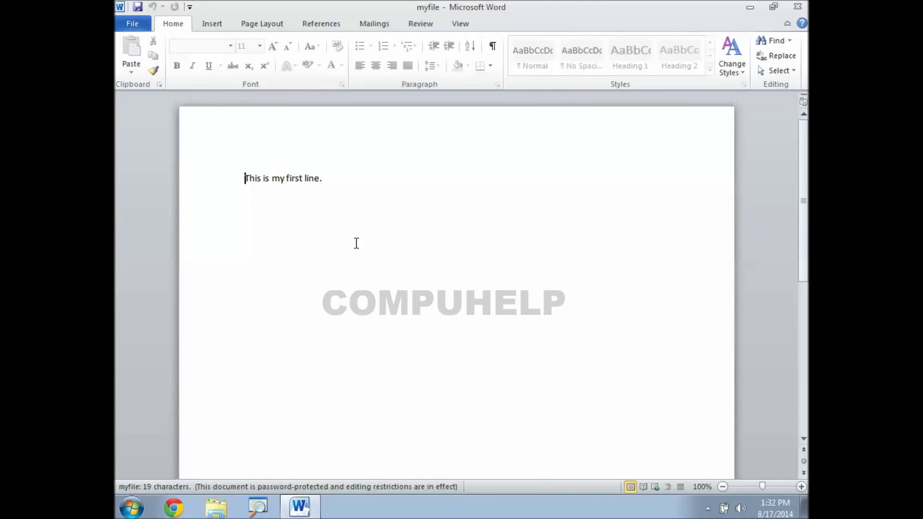
click(357, 243)
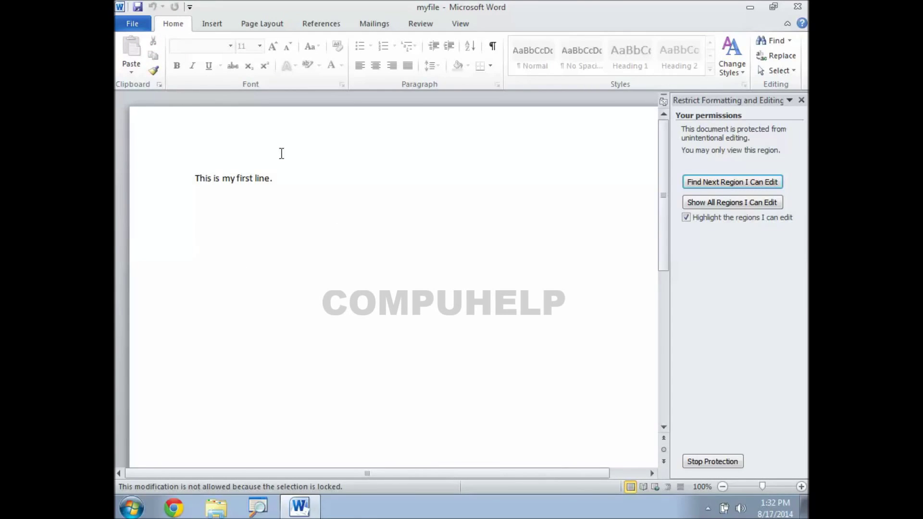
Stop protection using the password, then type 'jhkjhkjhh' after the first line to test editing
click(256, 216)
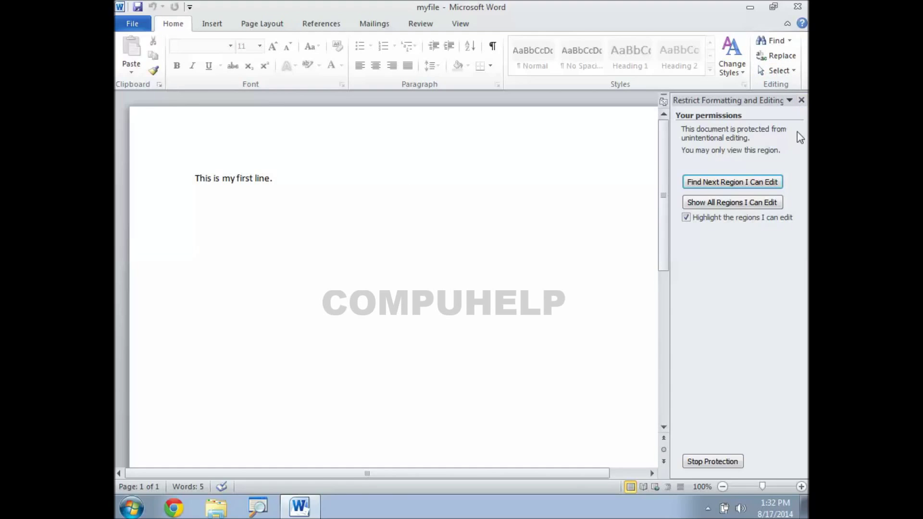
click(713, 462)
text(a)
click(448, 264)
text(jhkjhkjhh)
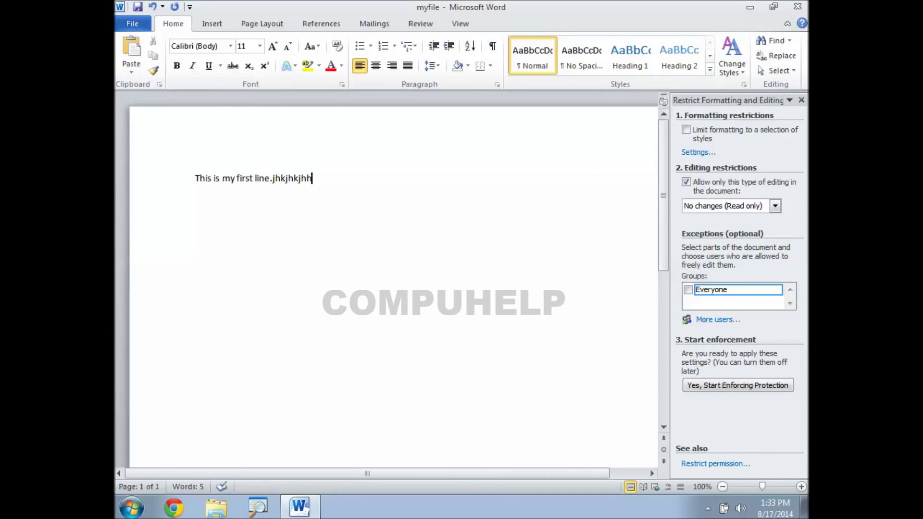